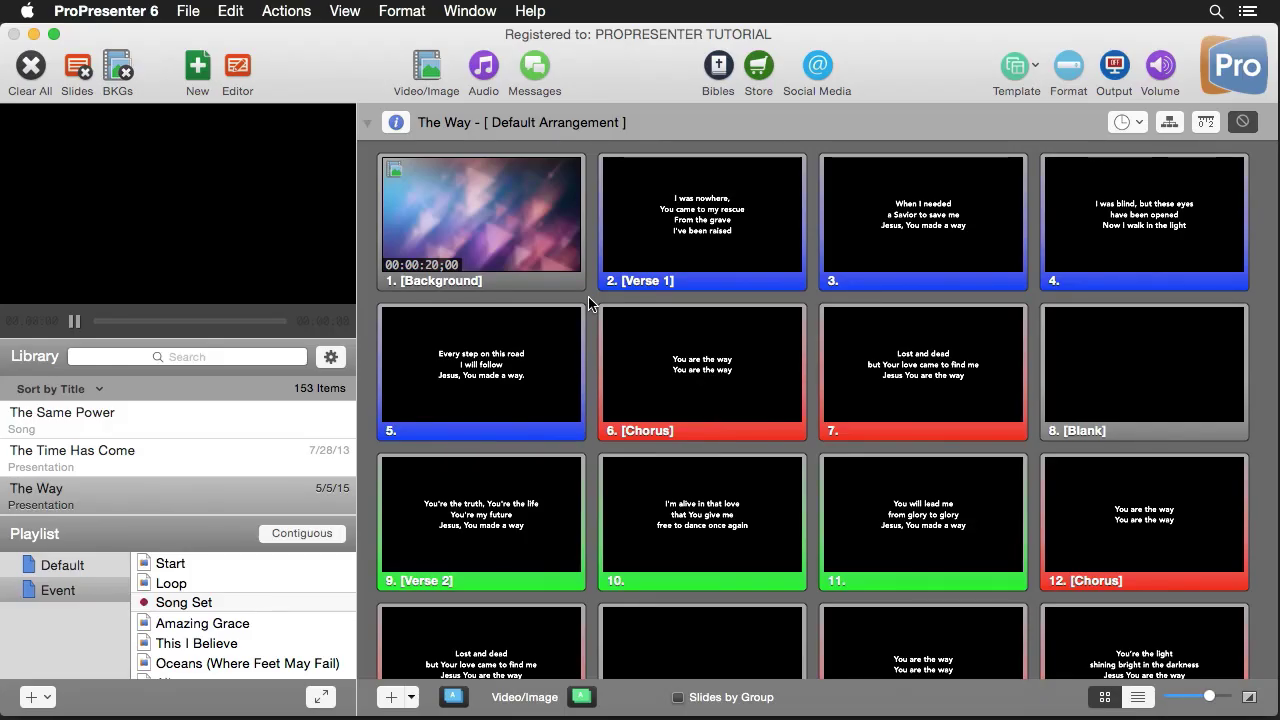
# Show the export formats for The Way: Bundle, ProPresenter 5, ProPresenter 6, Plain Text, Slide Images.
pyautogui.click(200, 14)
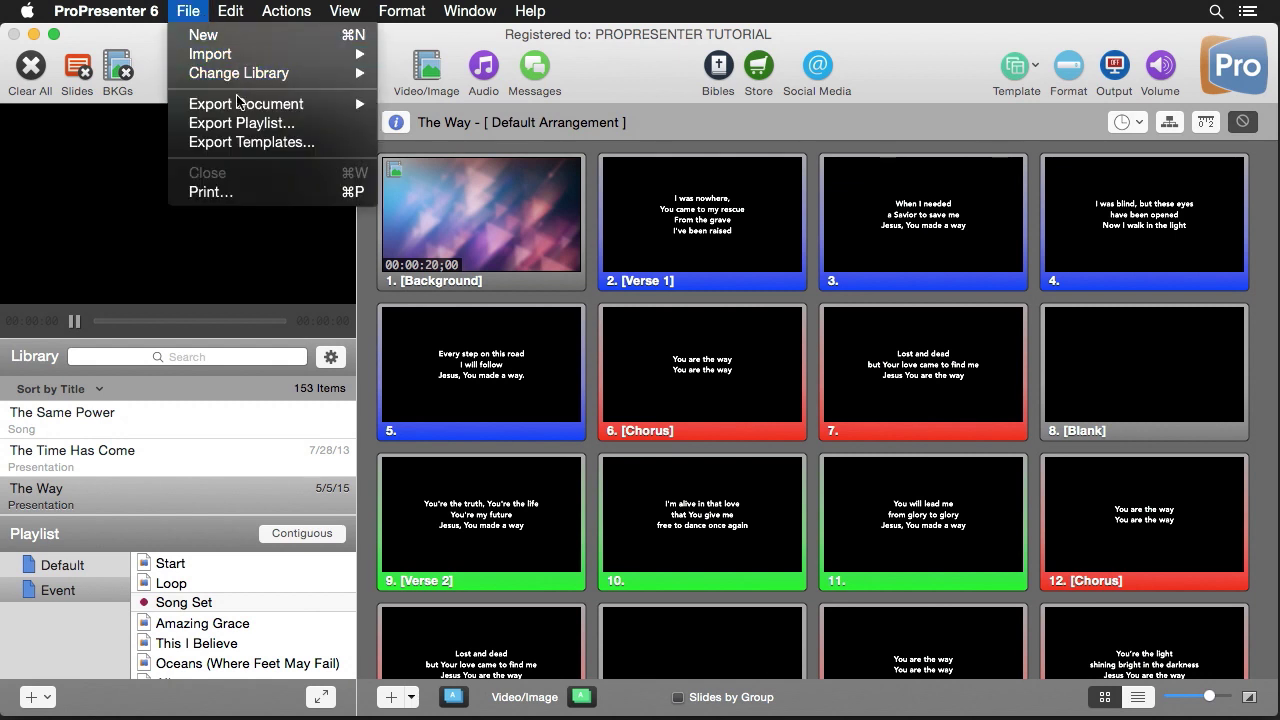
pyautogui.moveTo(240, 105)
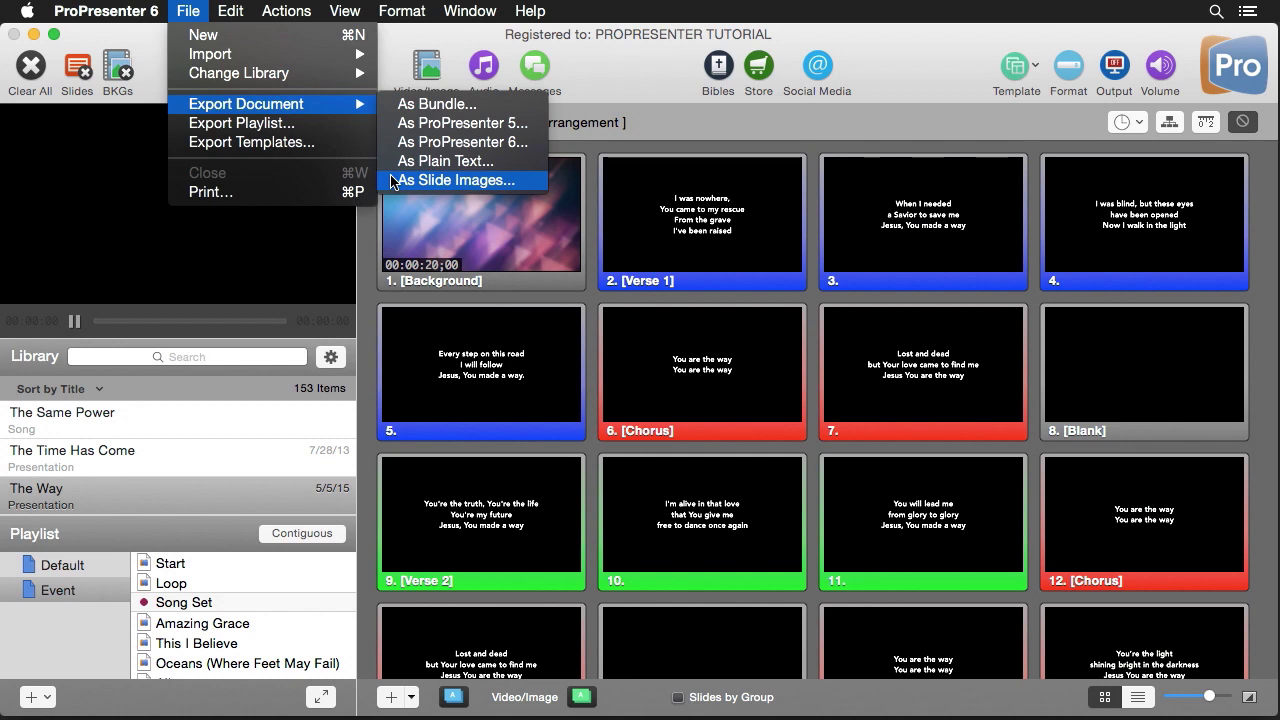
# Save The Way's slides to the Desktop as JPEG images with slide background and background media cues.
pyautogui.click(445, 180)
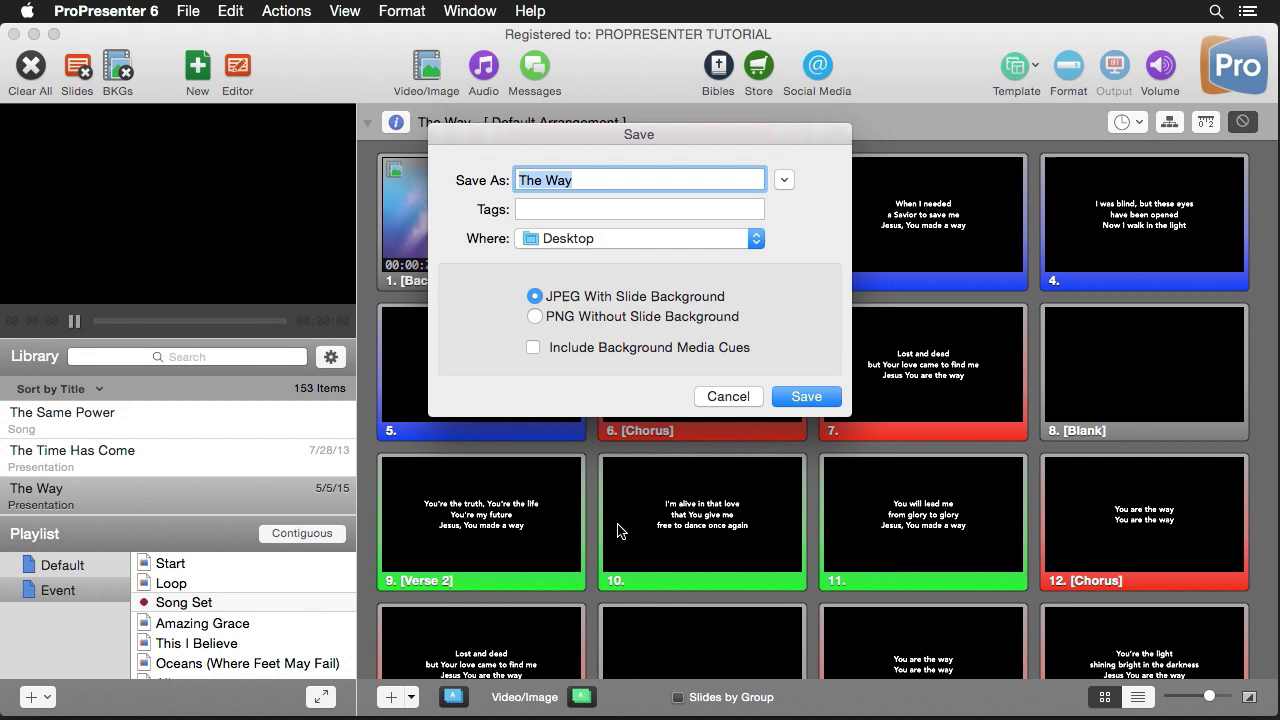
pyautogui.click(535, 317)
pyautogui.click(532, 348)
pyautogui.click(535, 297)
pyautogui.click(818, 400)
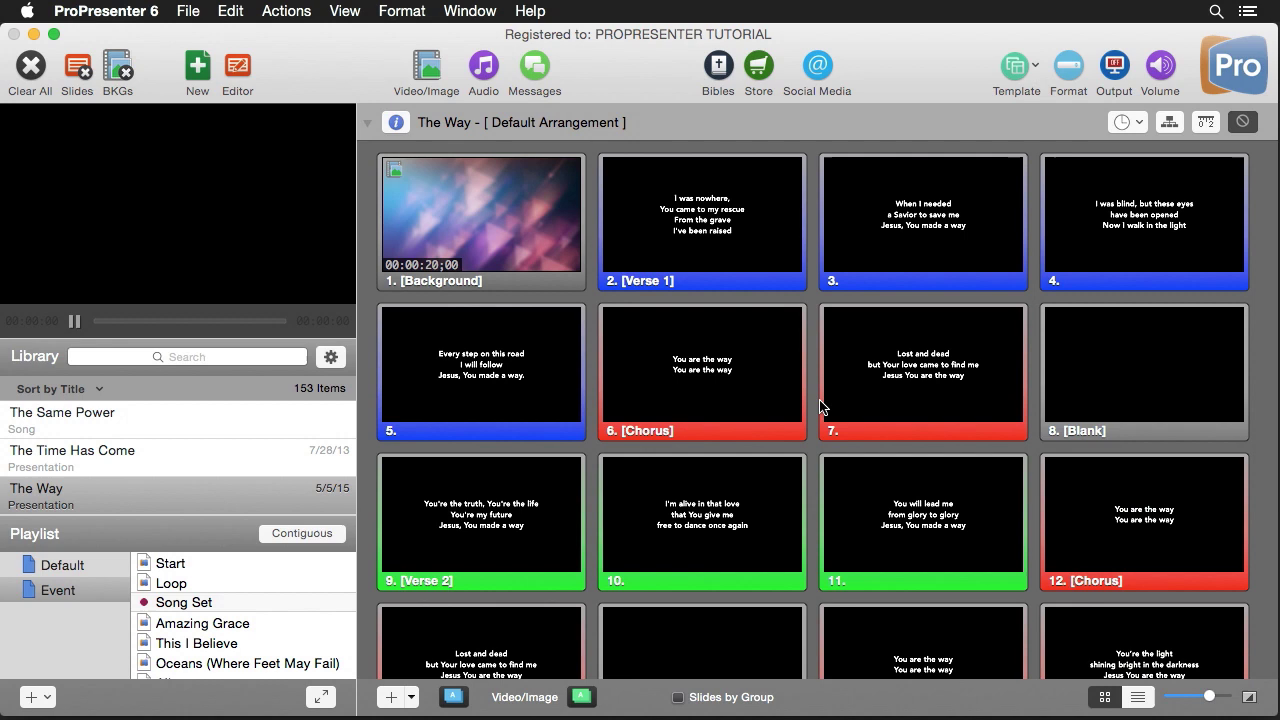
pyautogui.moveTo(1262, 410); pyautogui.dragTo(1168, 410)
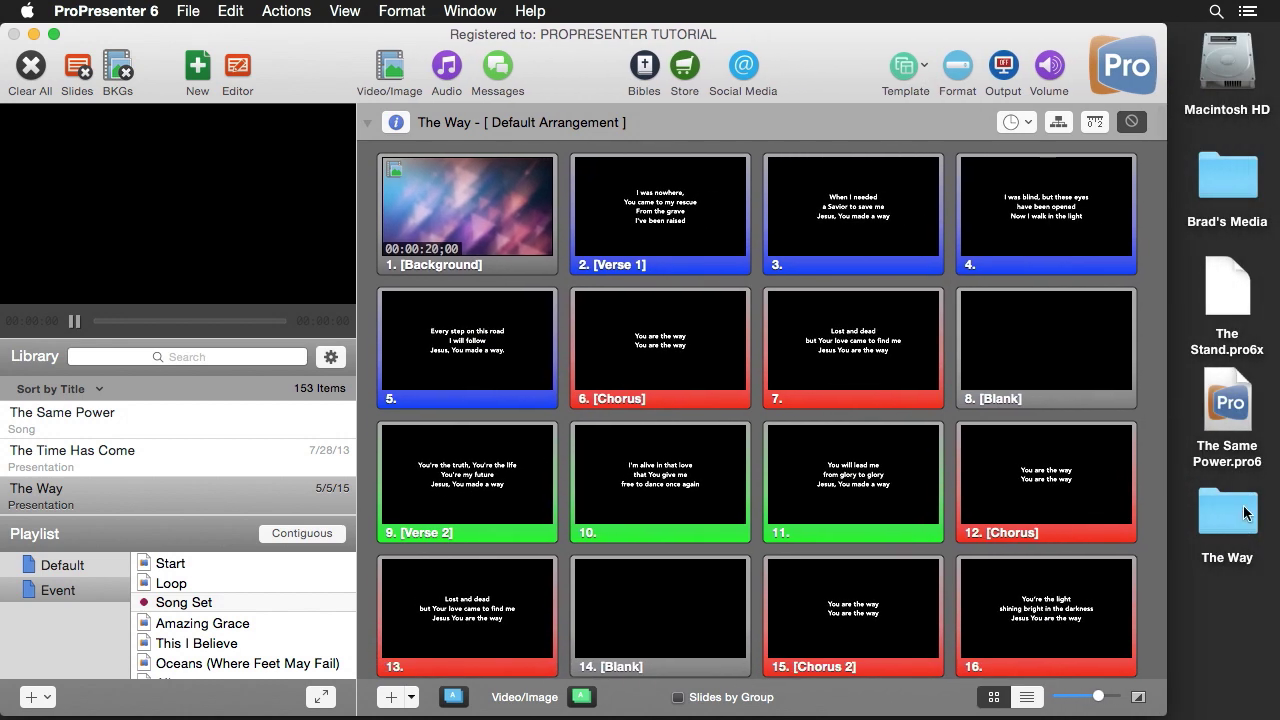
pyautogui.doubleClick(1237, 516)
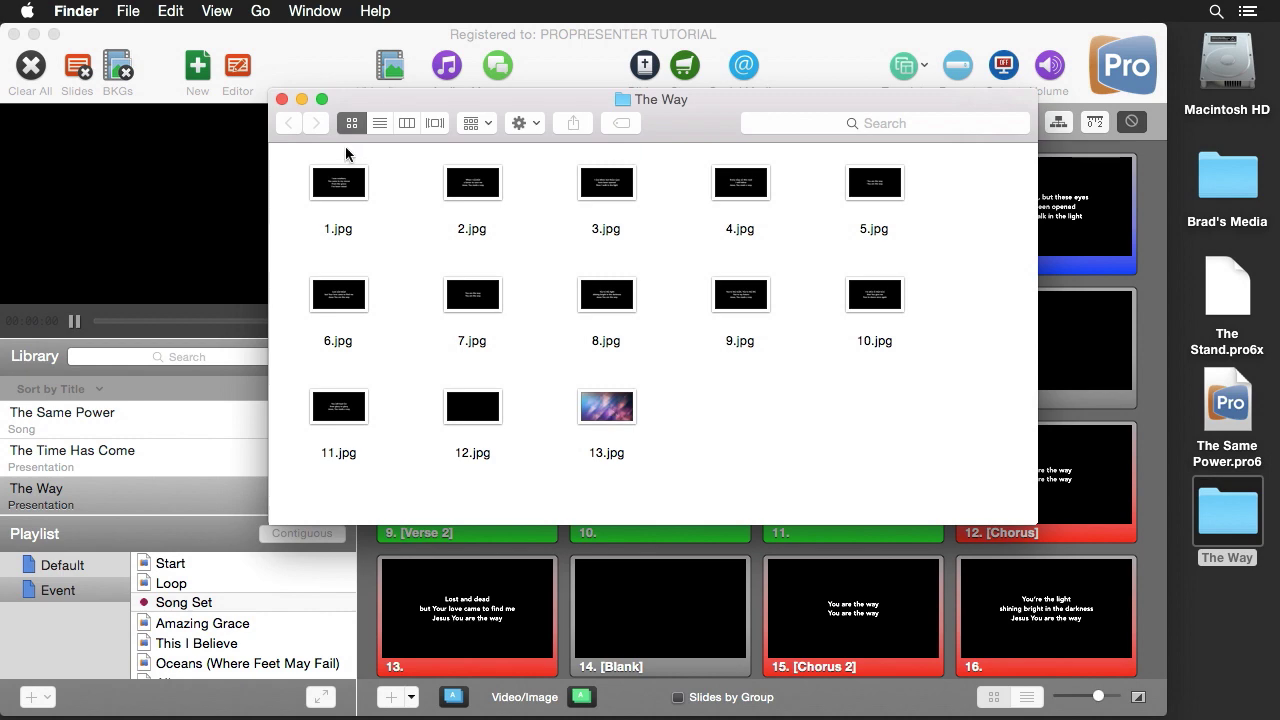
pyautogui.click(283, 100)
pyautogui.click(54, 35)
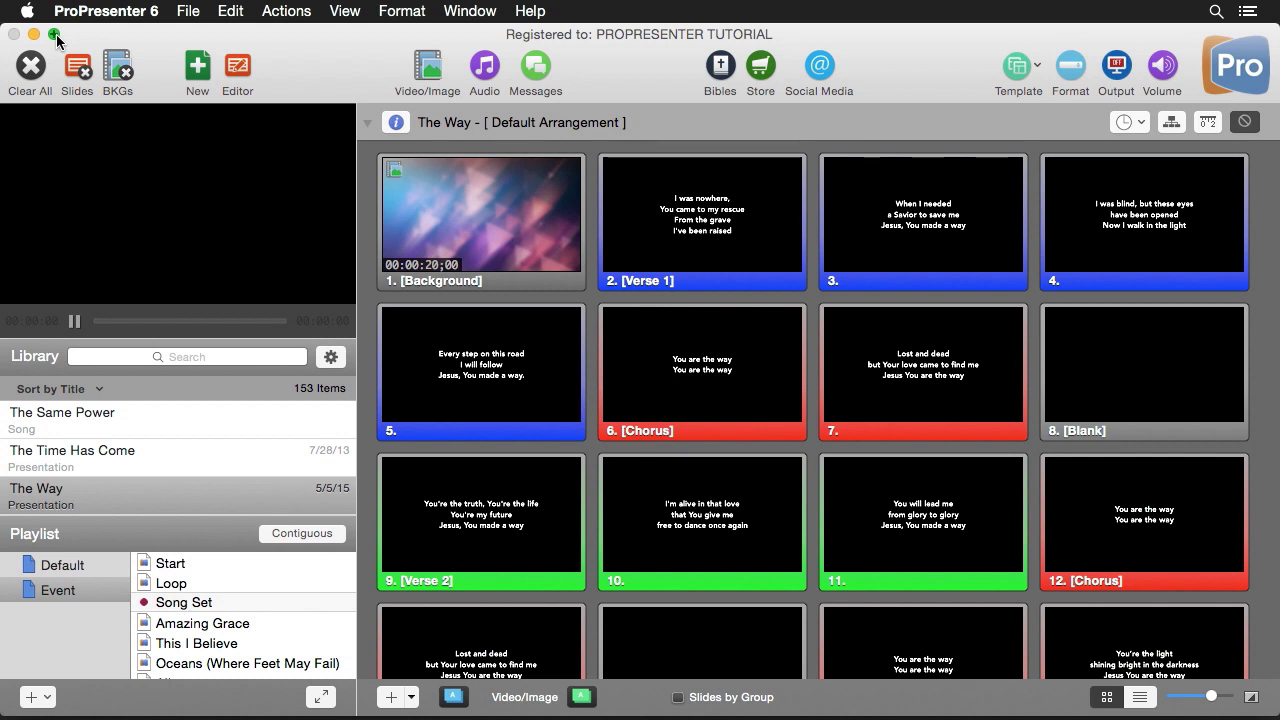
pyautogui.click(186, 12)
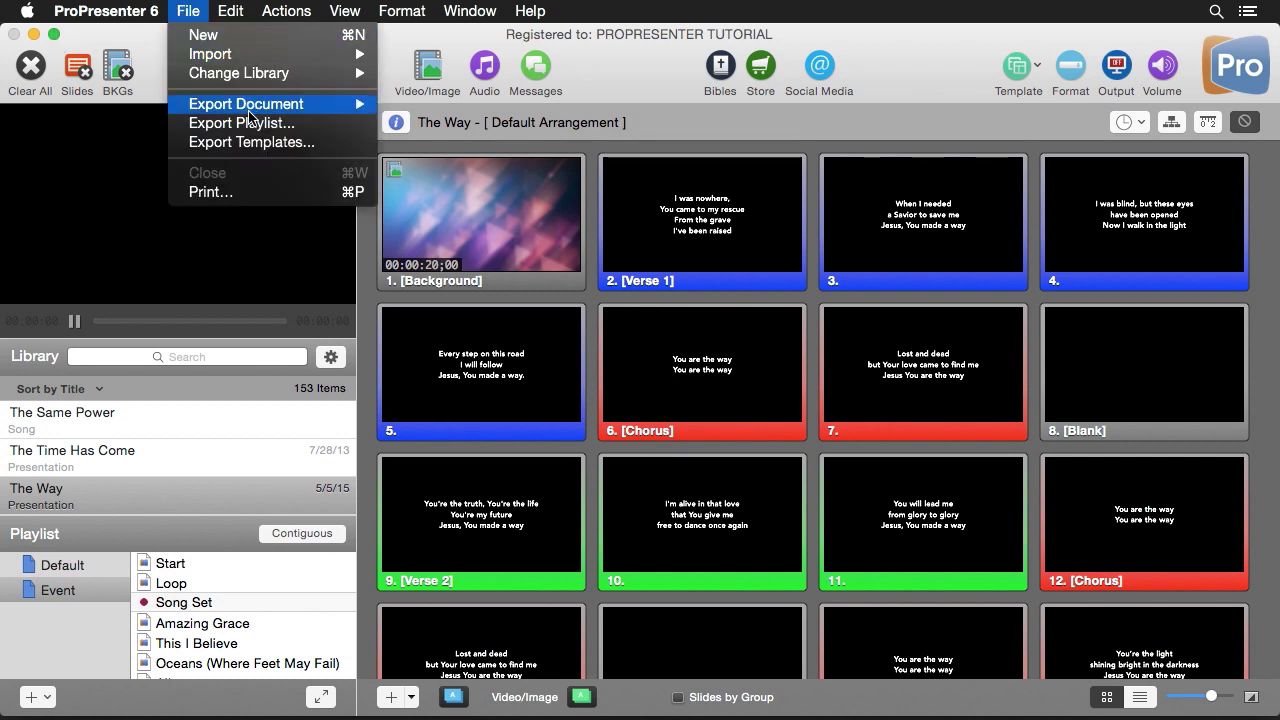
pyautogui.rightClick(28, 592)
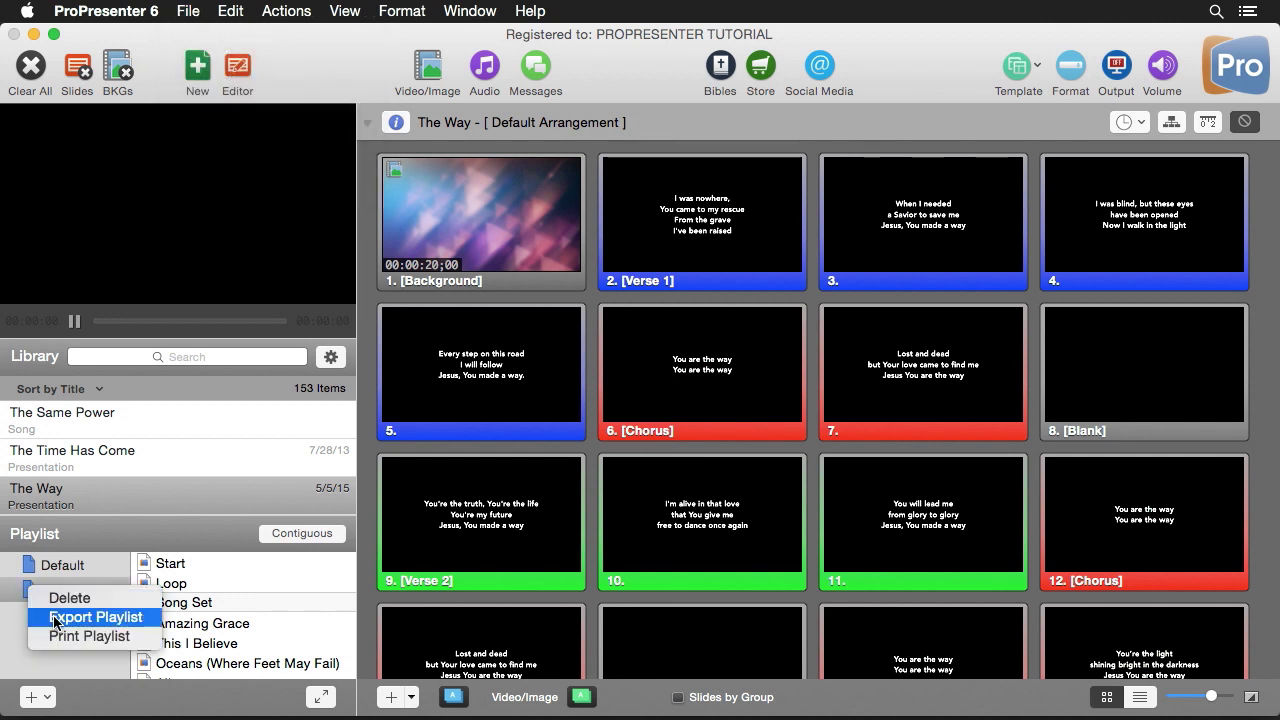
pyautogui.click(15, 622)
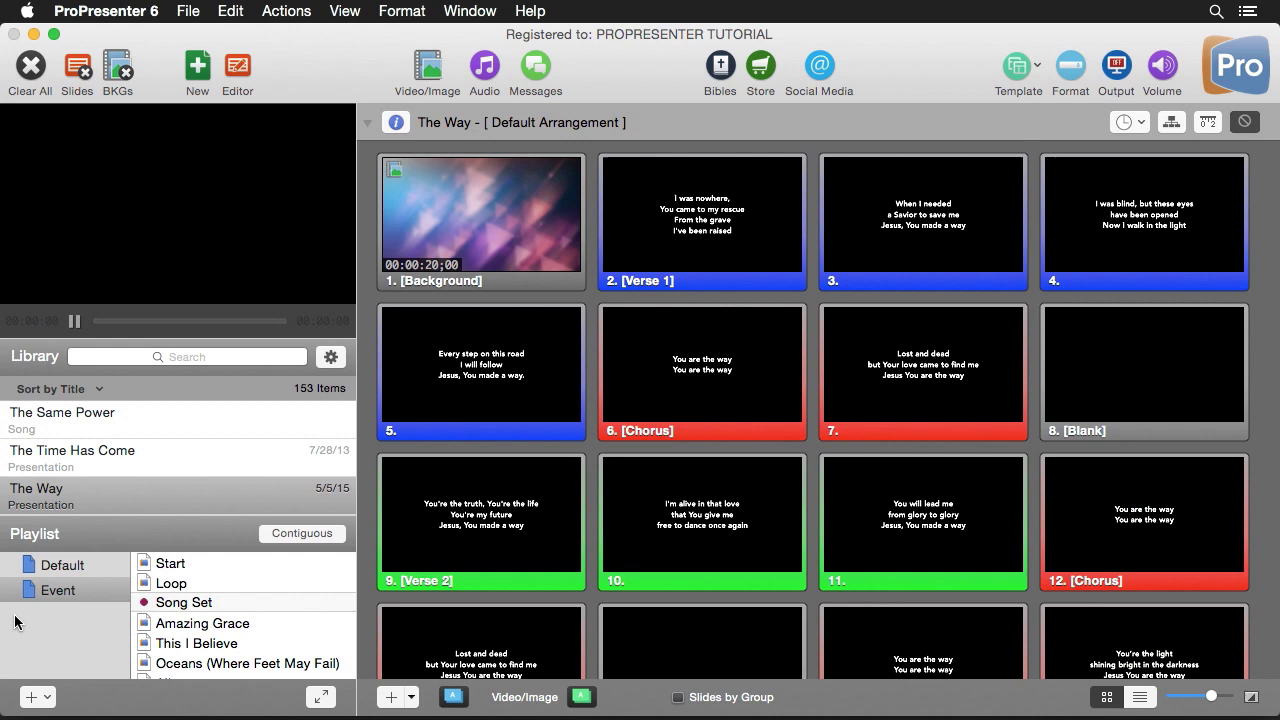
pyautogui.click(188, 12)
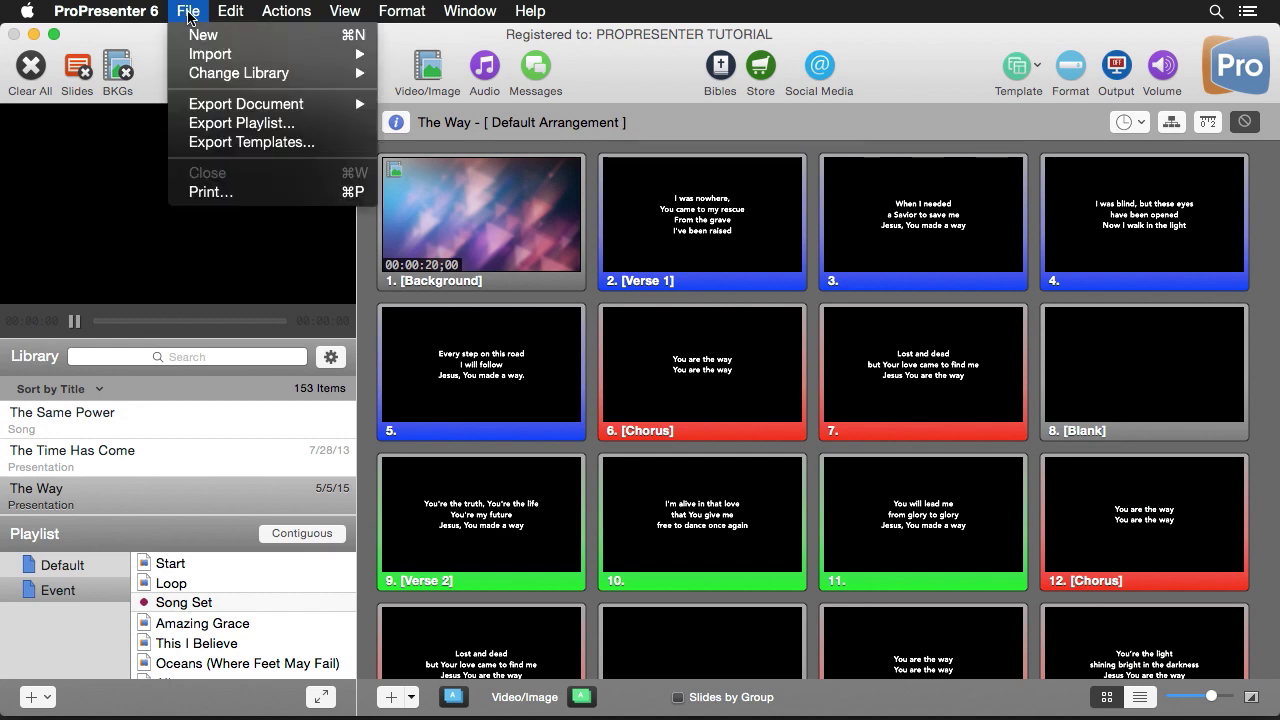
pyautogui.click(228, 145)
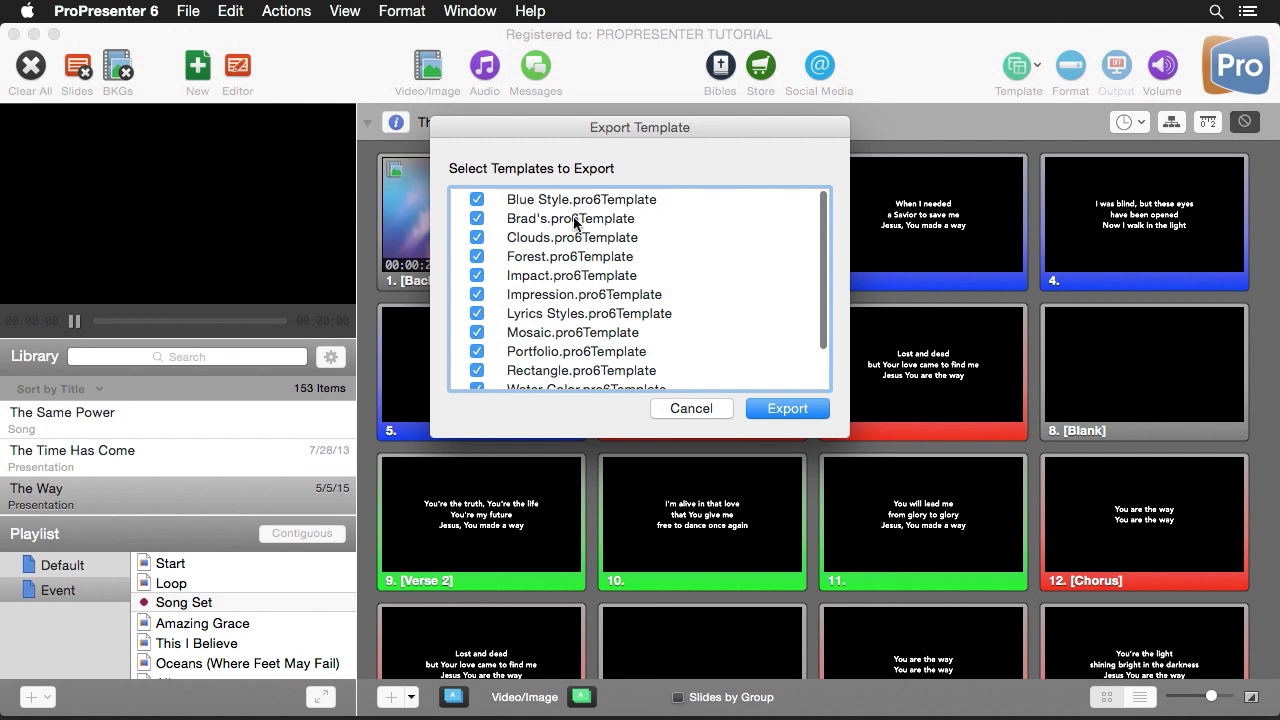
pyautogui.scroll(-3, 571, 240)
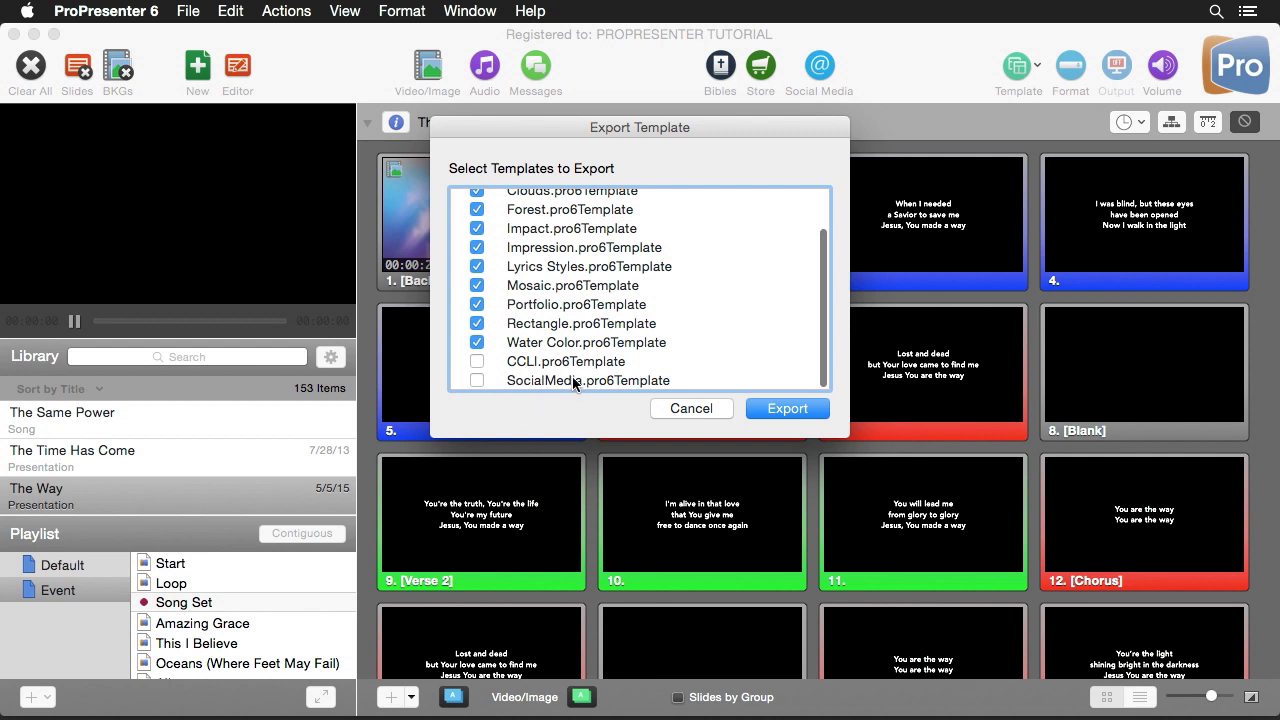
pyautogui.scroll(2, 570, 375)
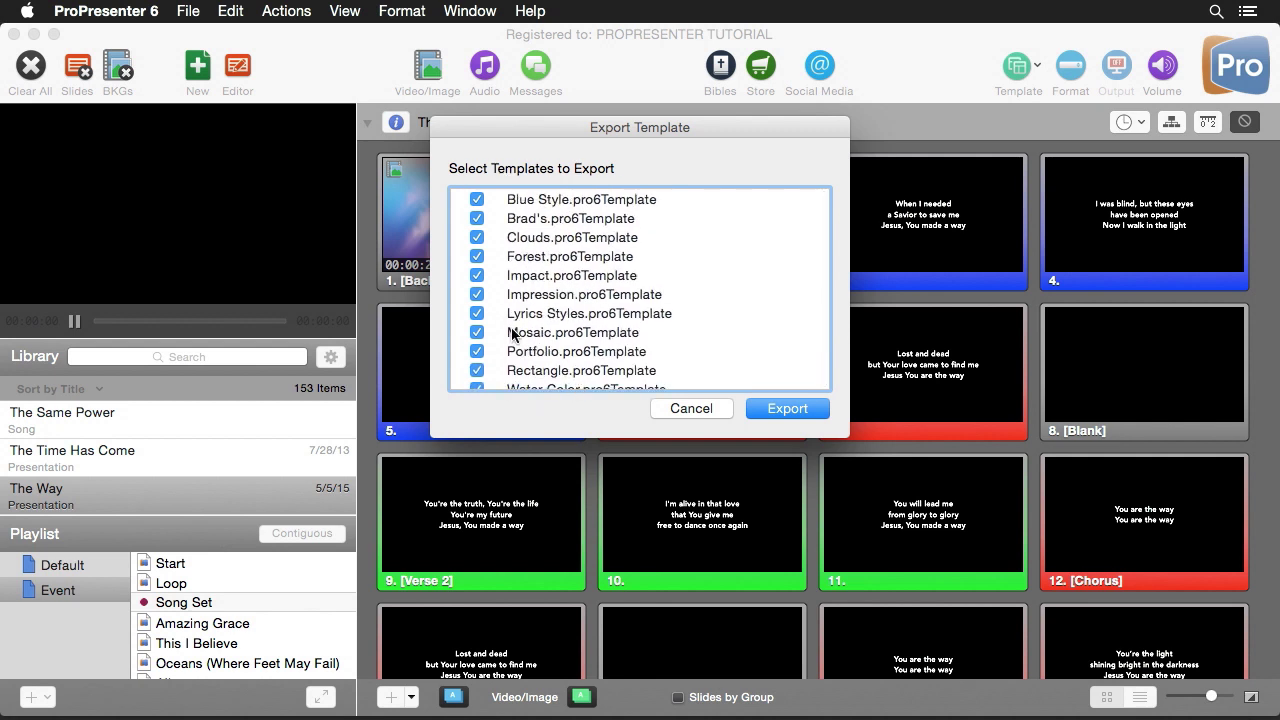
pyautogui.click(701, 410)
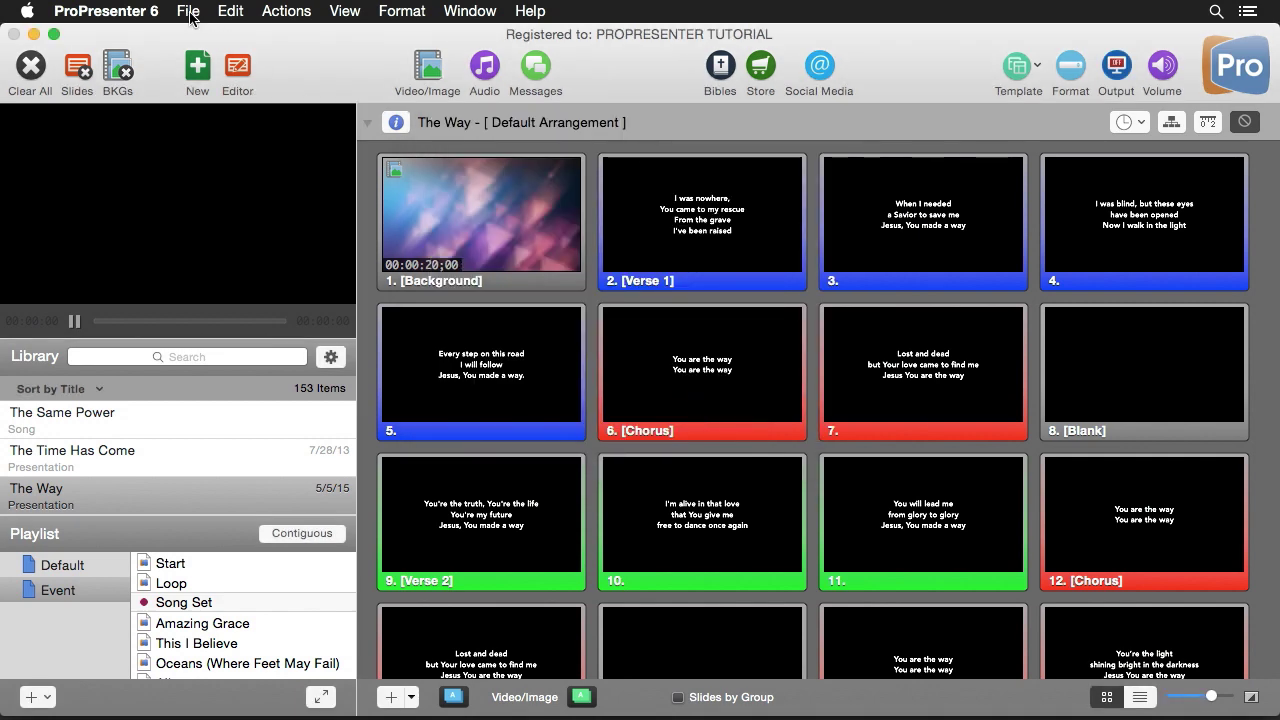
pyautogui.click(189, 13)
pyautogui.moveTo(212, 56)
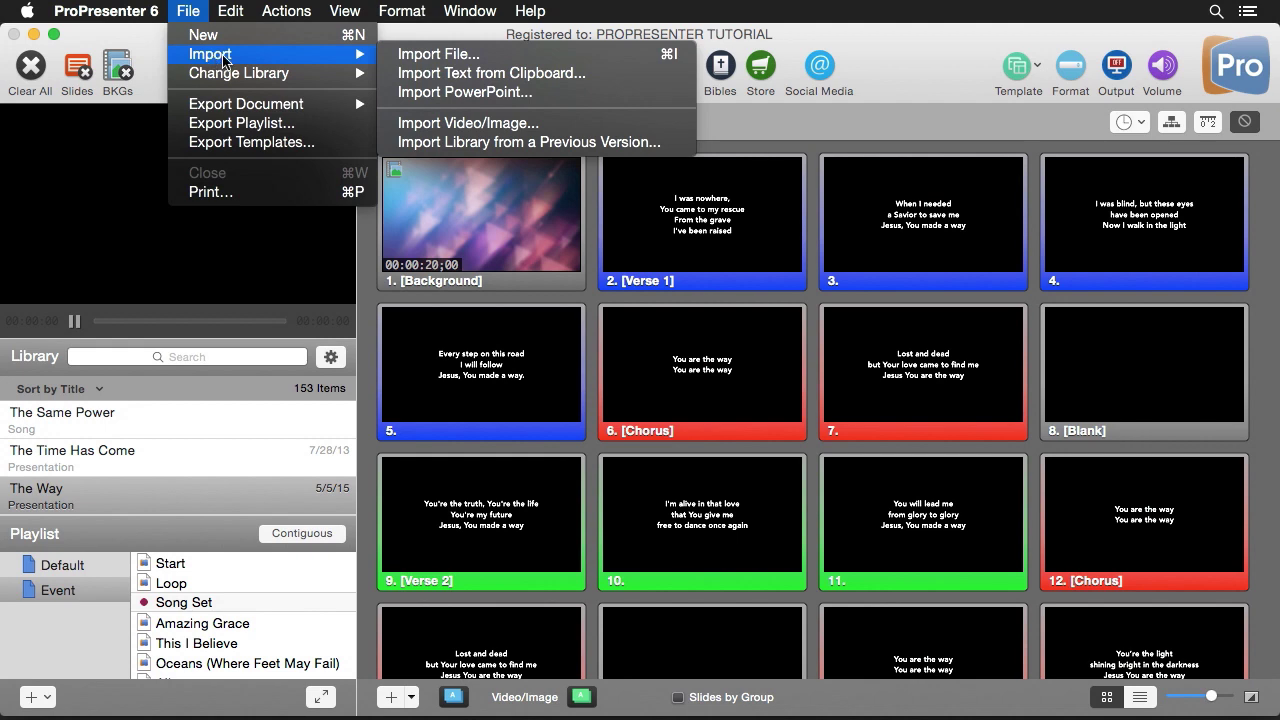
pyautogui.click(479, 56)
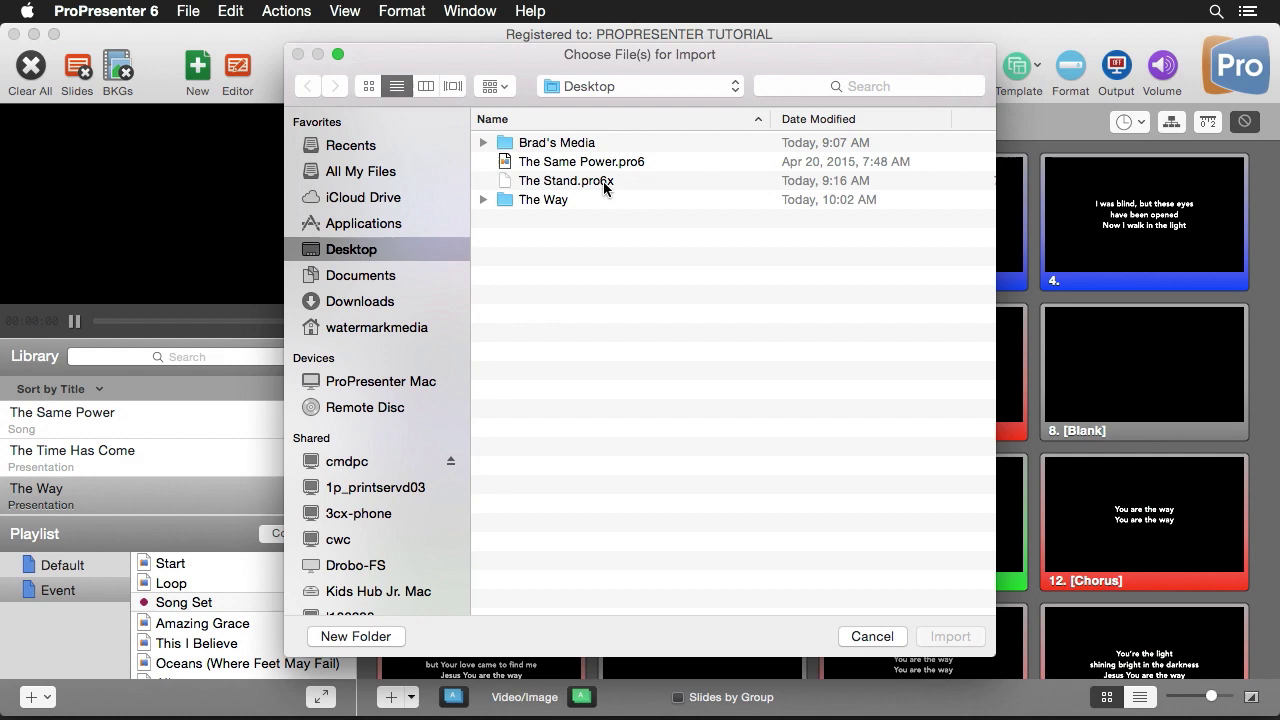
pyautogui.click(605, 186)
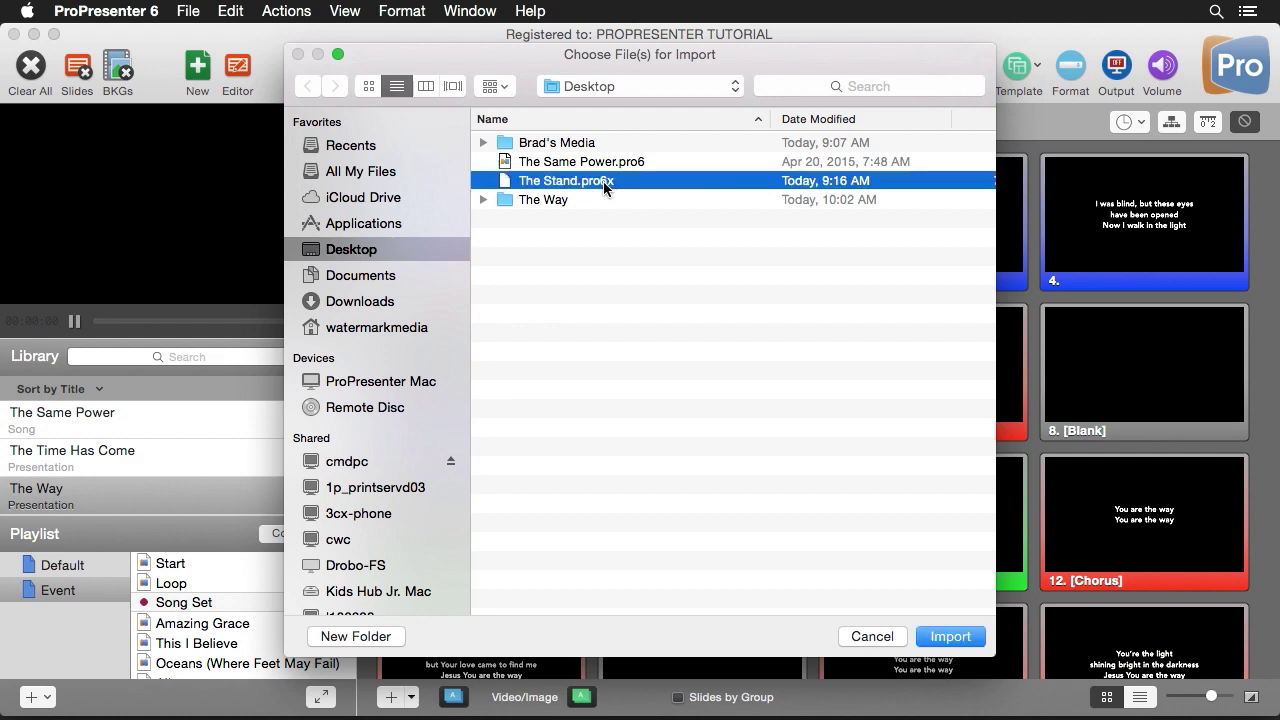
pyautogui.click(951, 637)
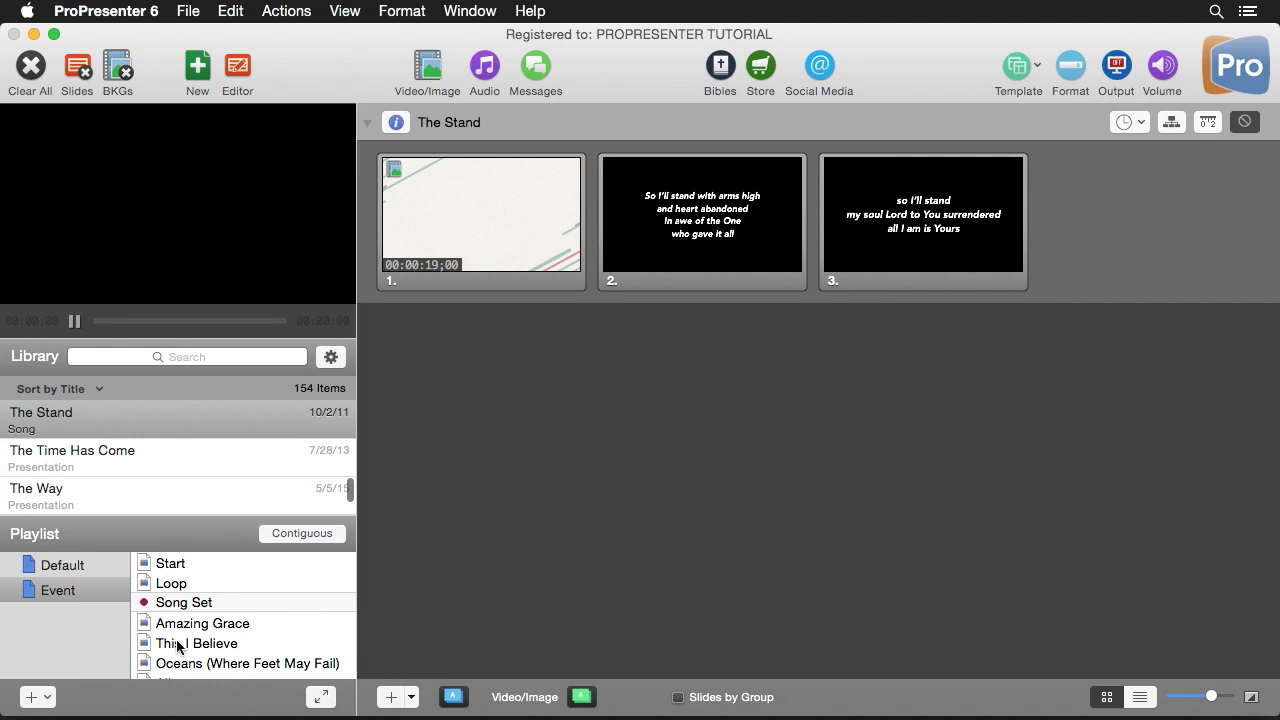
# Open the second Teaching Notes presentation and set the Output Recorder target to test.mov on the Desktop.
pyautogui.scroll(-4, 180, 650)
pyautogui.click(196, 672)
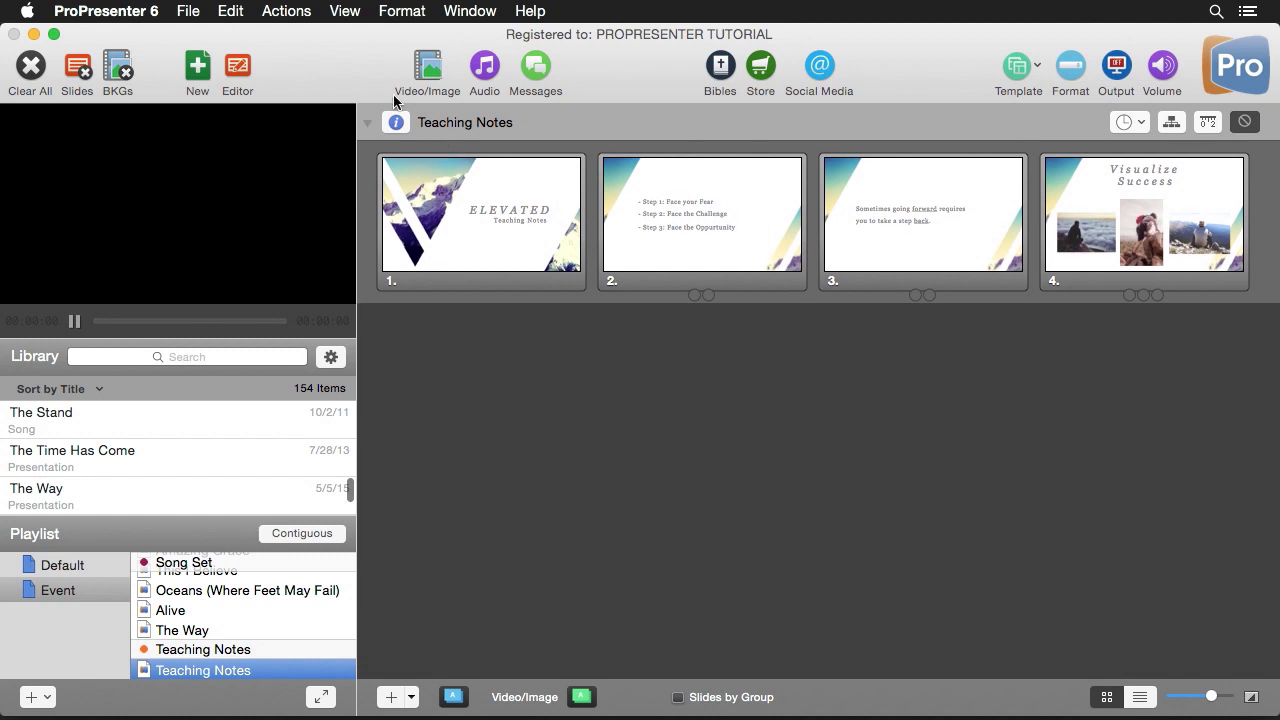
pyautogui.click(289, 14)
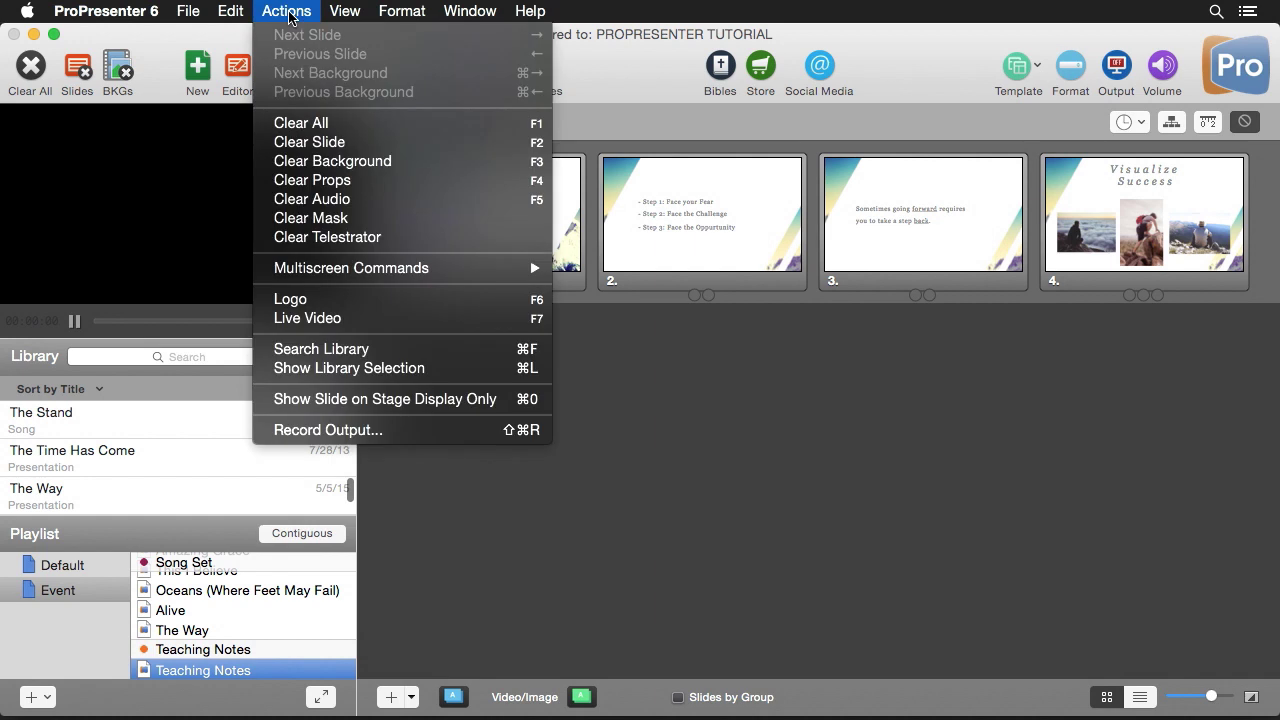
pyautogui.click(344, 430)
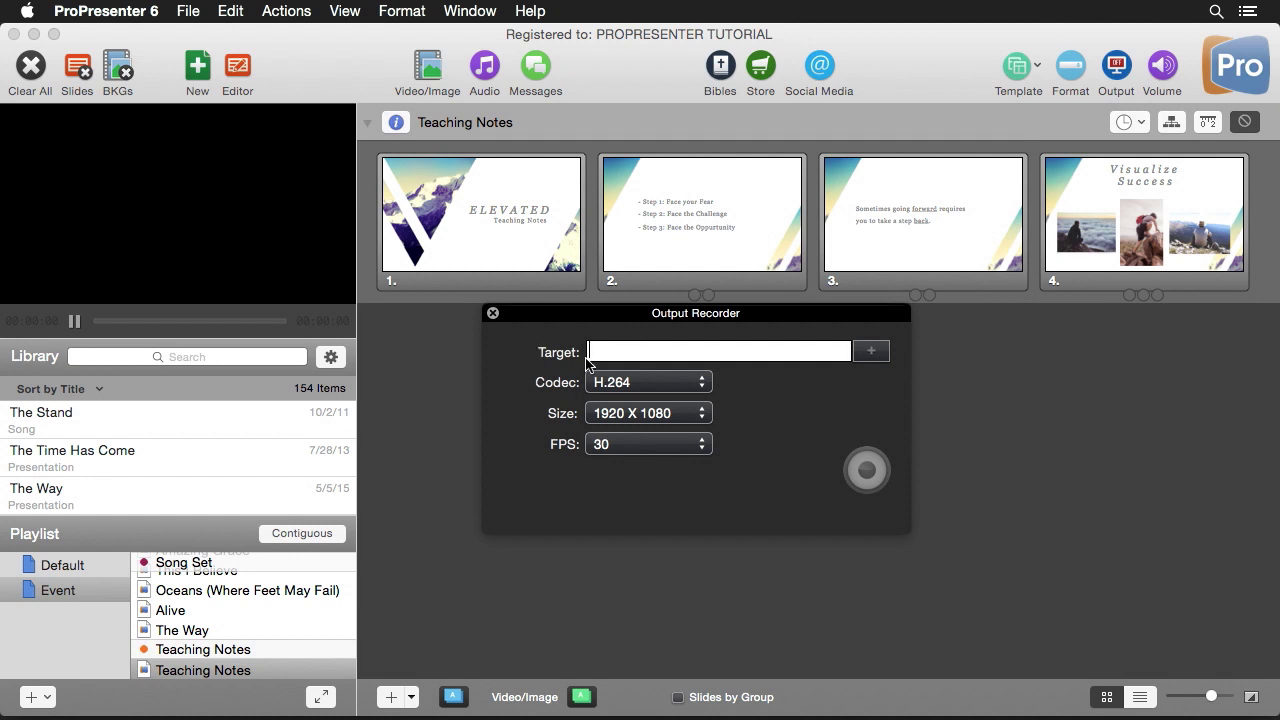
pyautogui.click(871, 351)
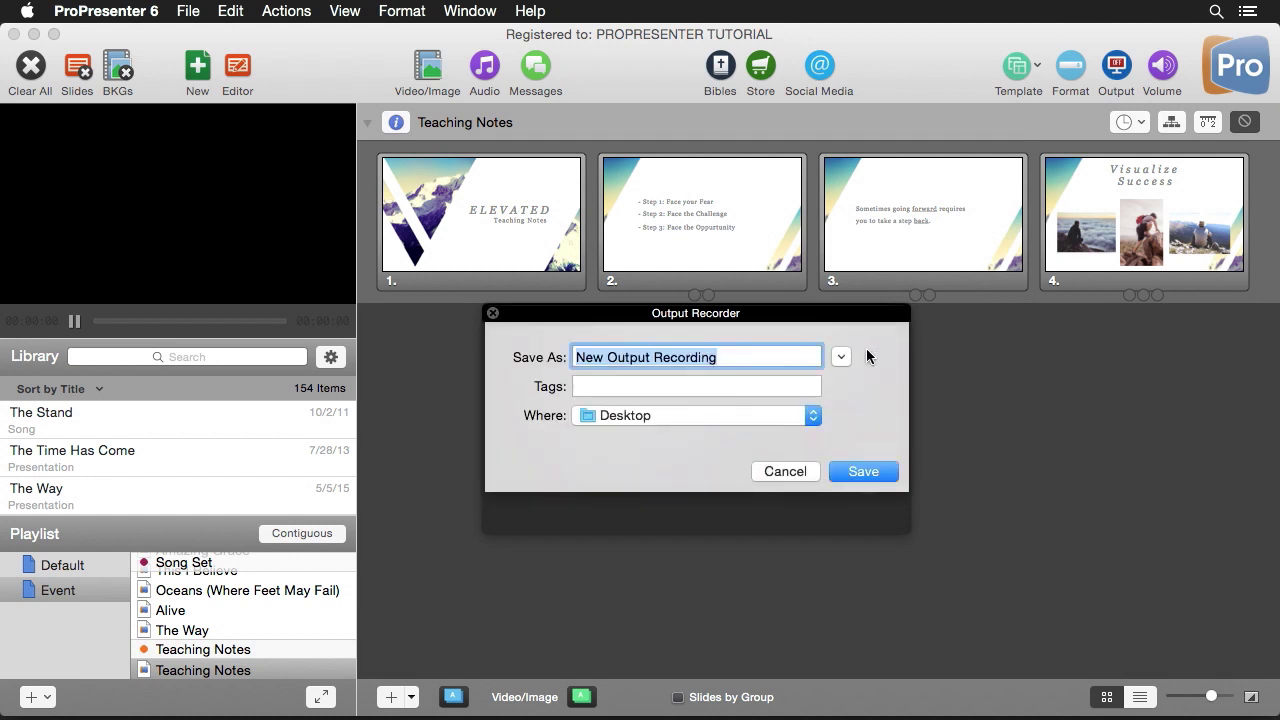
pyautogui.write('test')
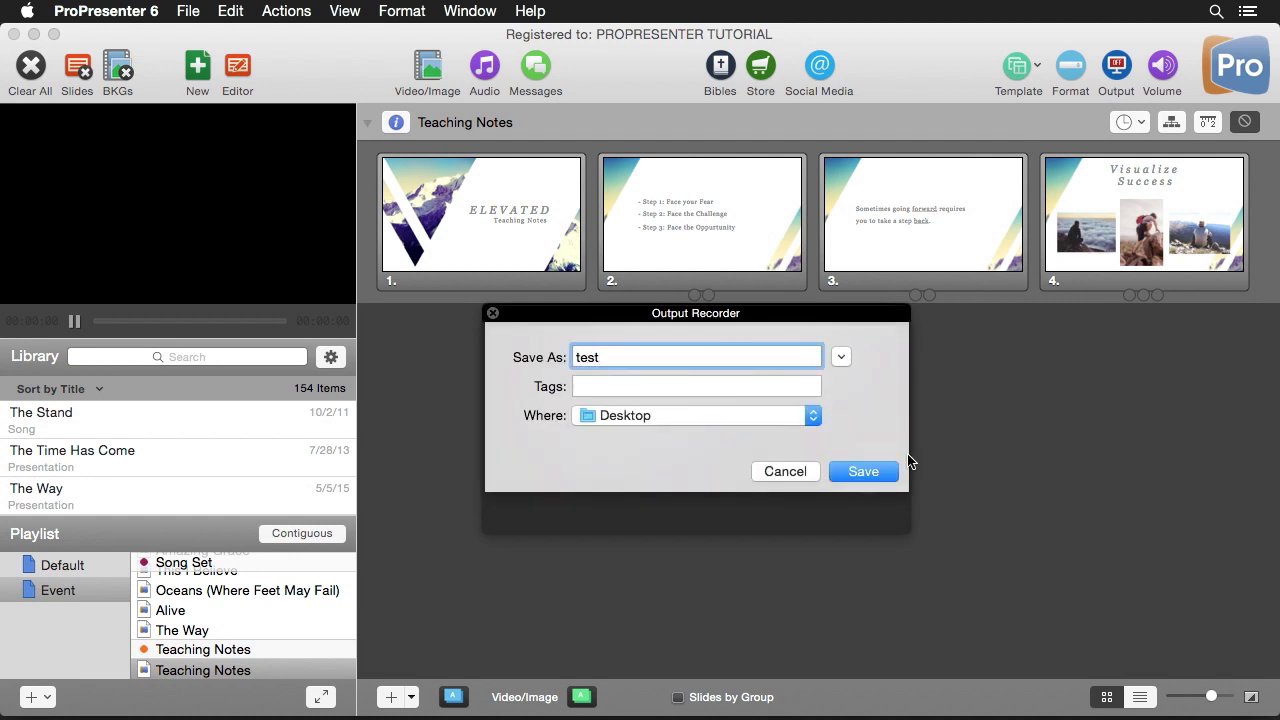
pyautogui.click(880, 471)
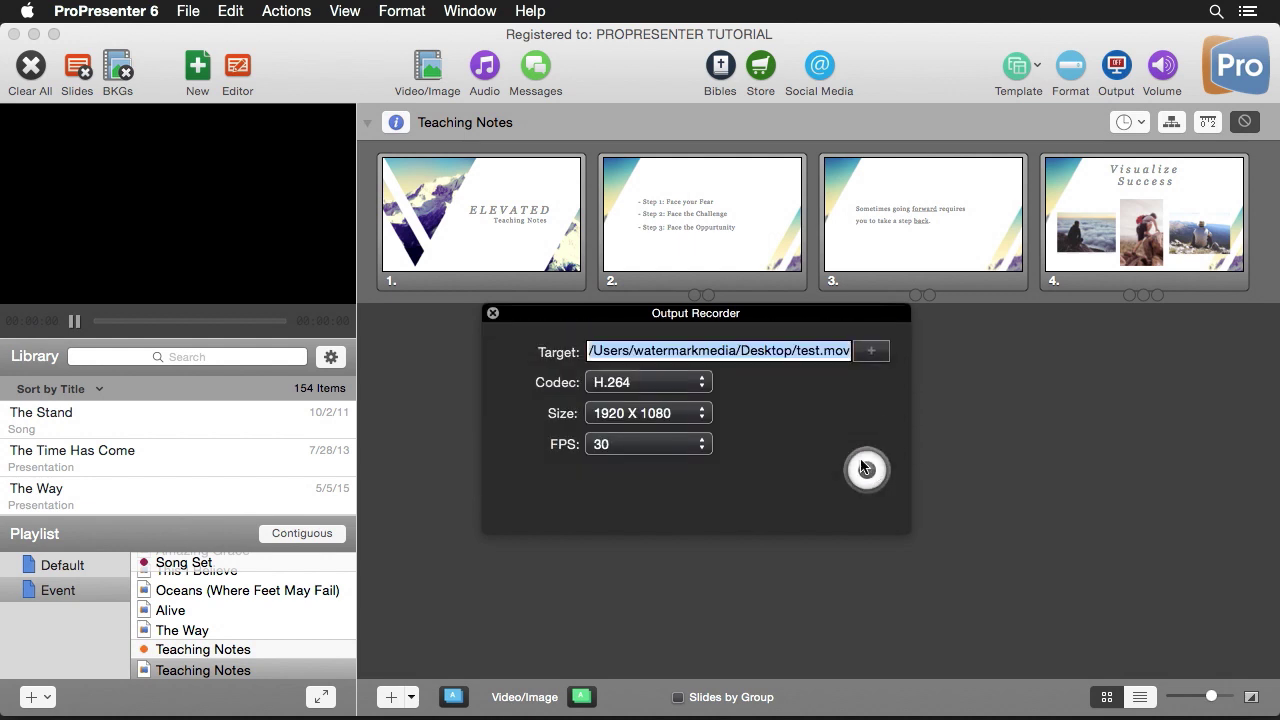
pyautogui.click(705, 385)
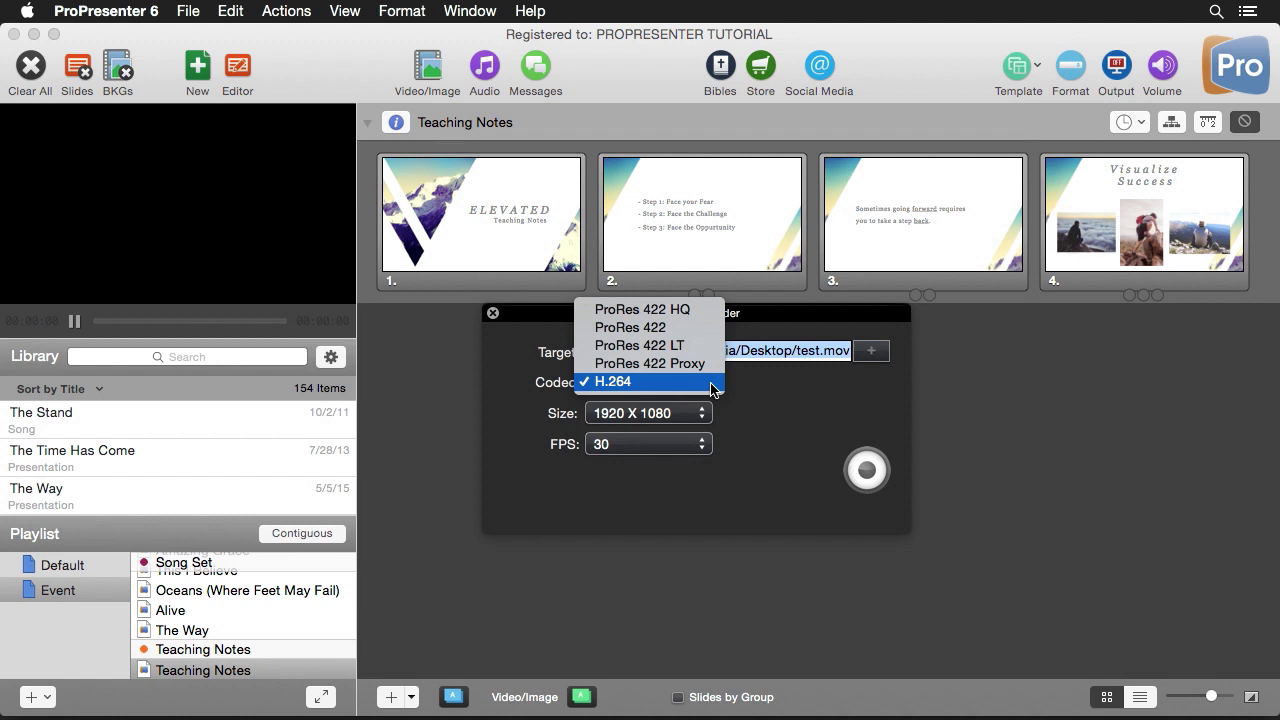
pyautogui.click(713, 388)
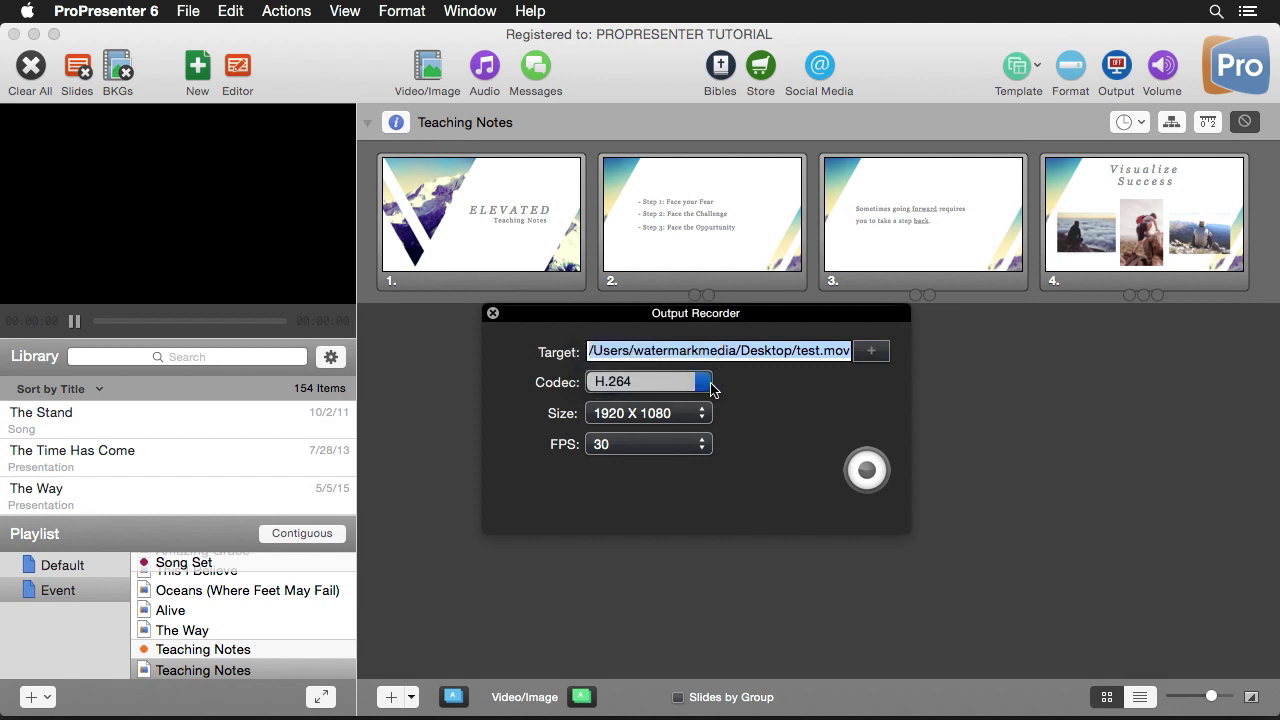
pyautogui.click(708, 418)
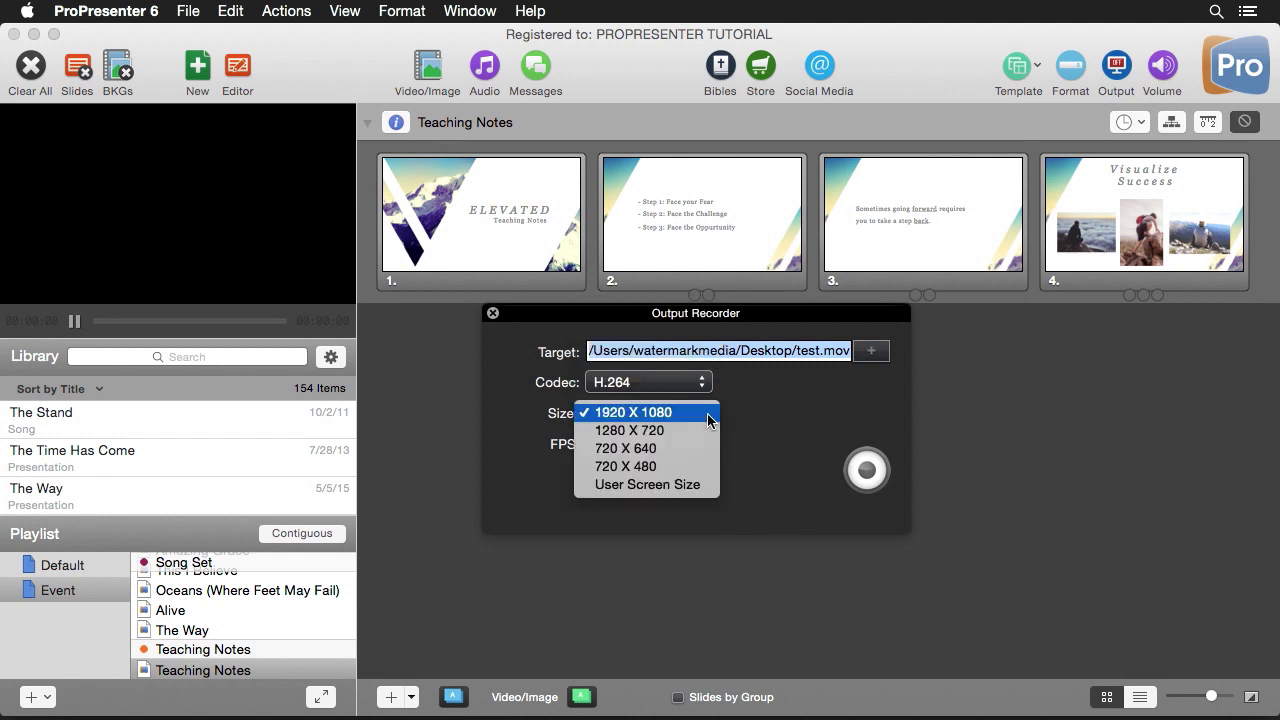
pyautogui.click(748, 412)
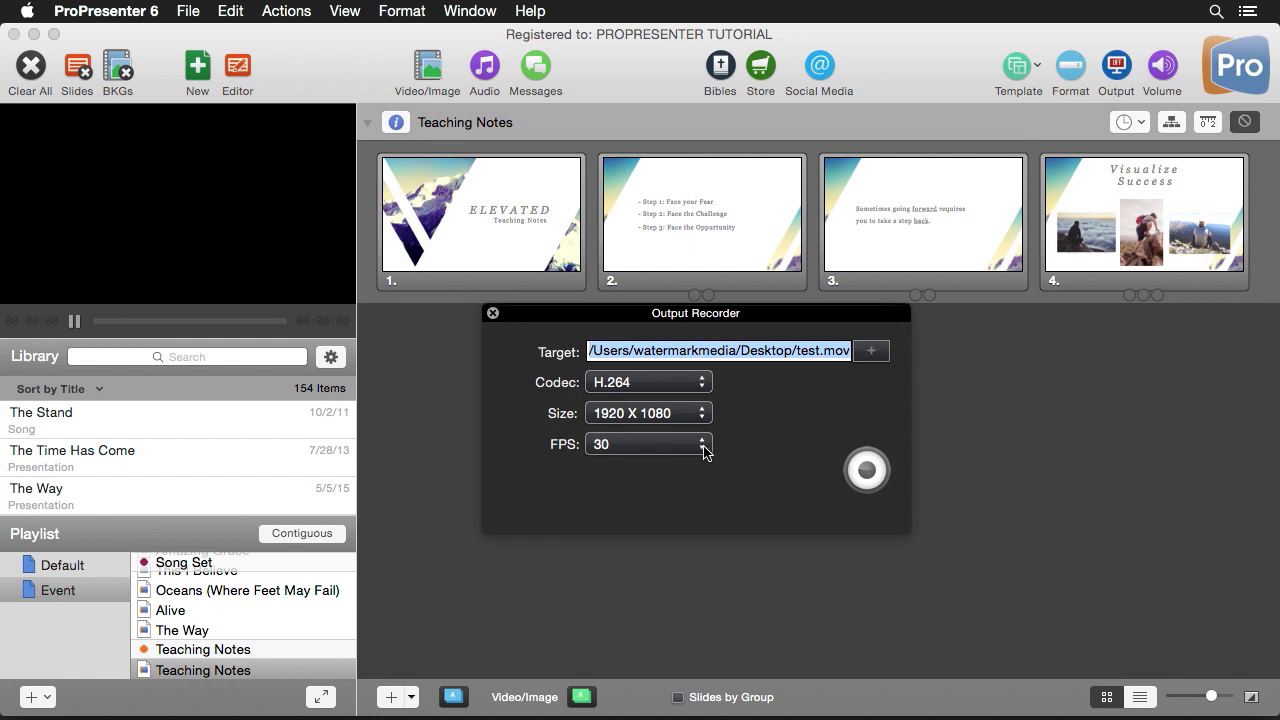
# Start recording, then show the ELEVATED title slide and reveal all three steps of slide 2.
pyautogui.click(867, 474)
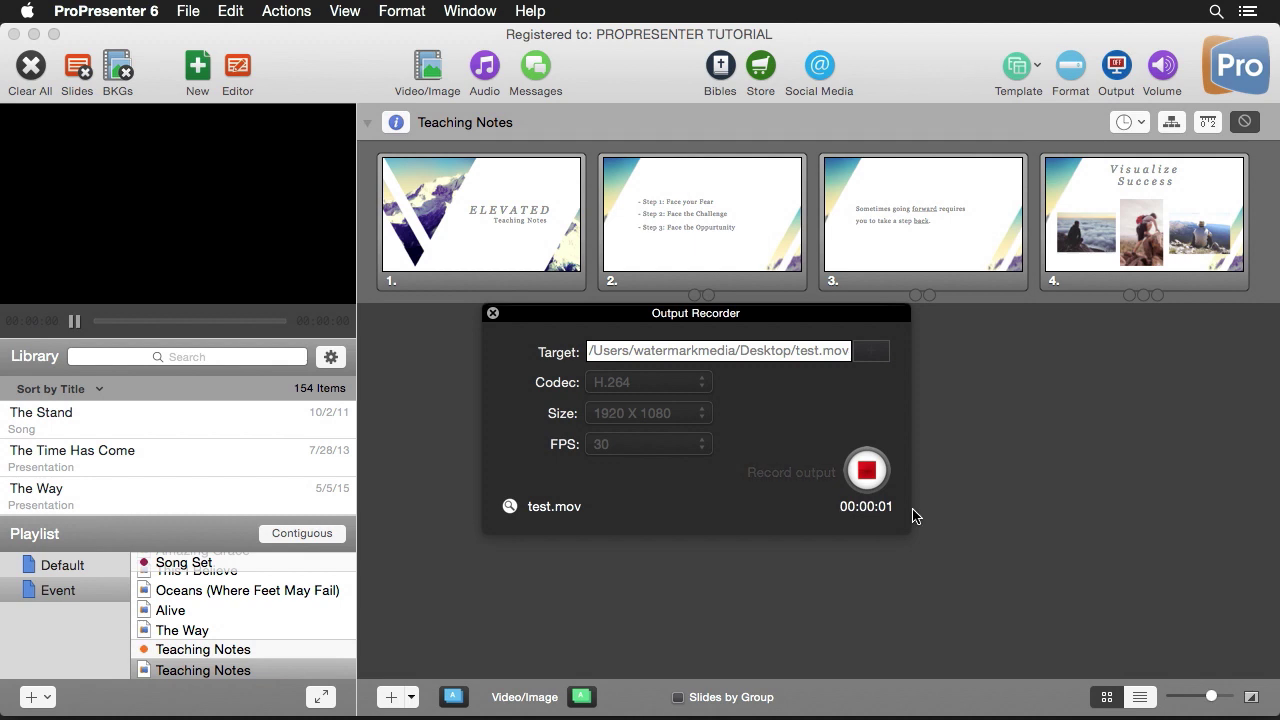
pyautogui.click(517, 229)
pyautogui.click(715, 225)
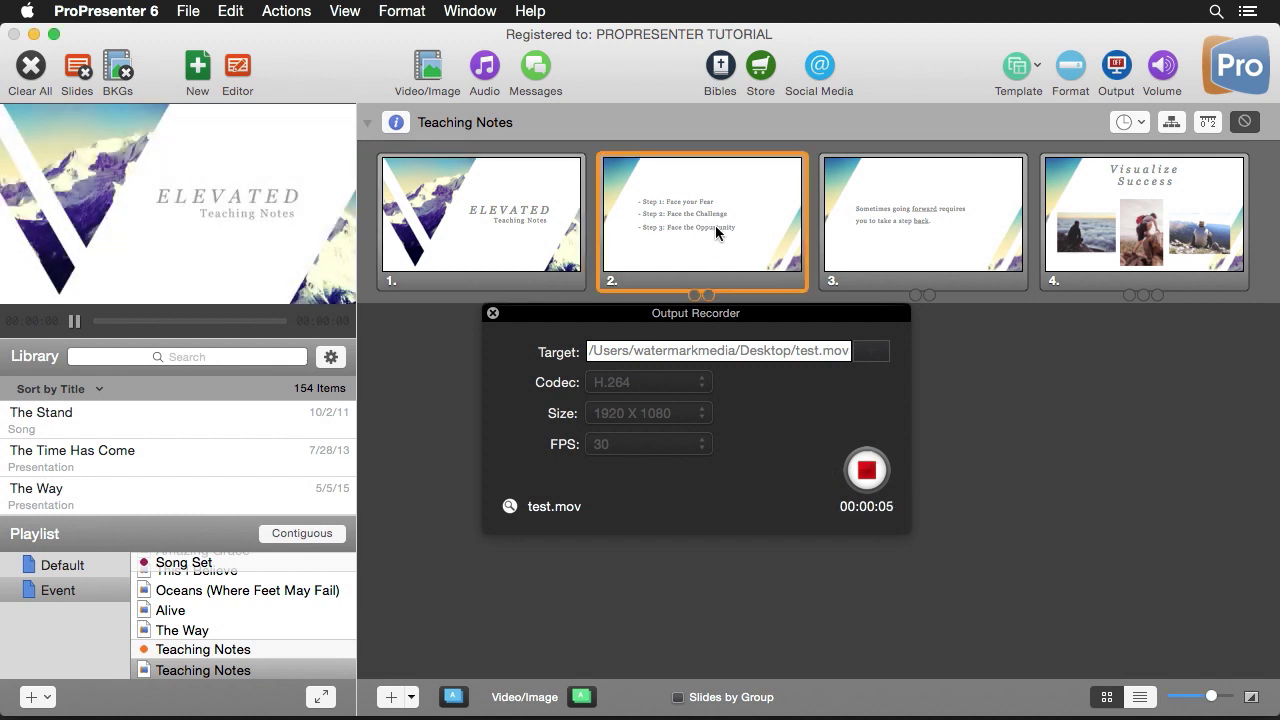
pyautogui.click(493, 315)
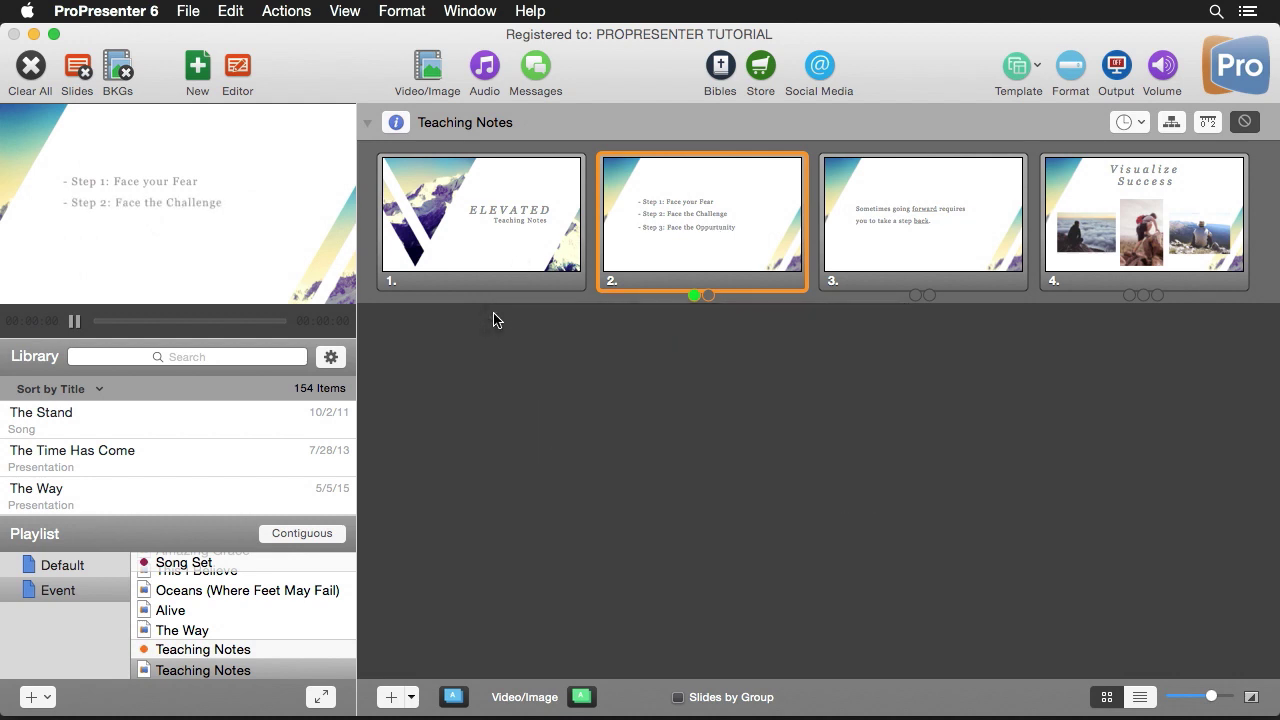
pyautogui.click(730, 226)
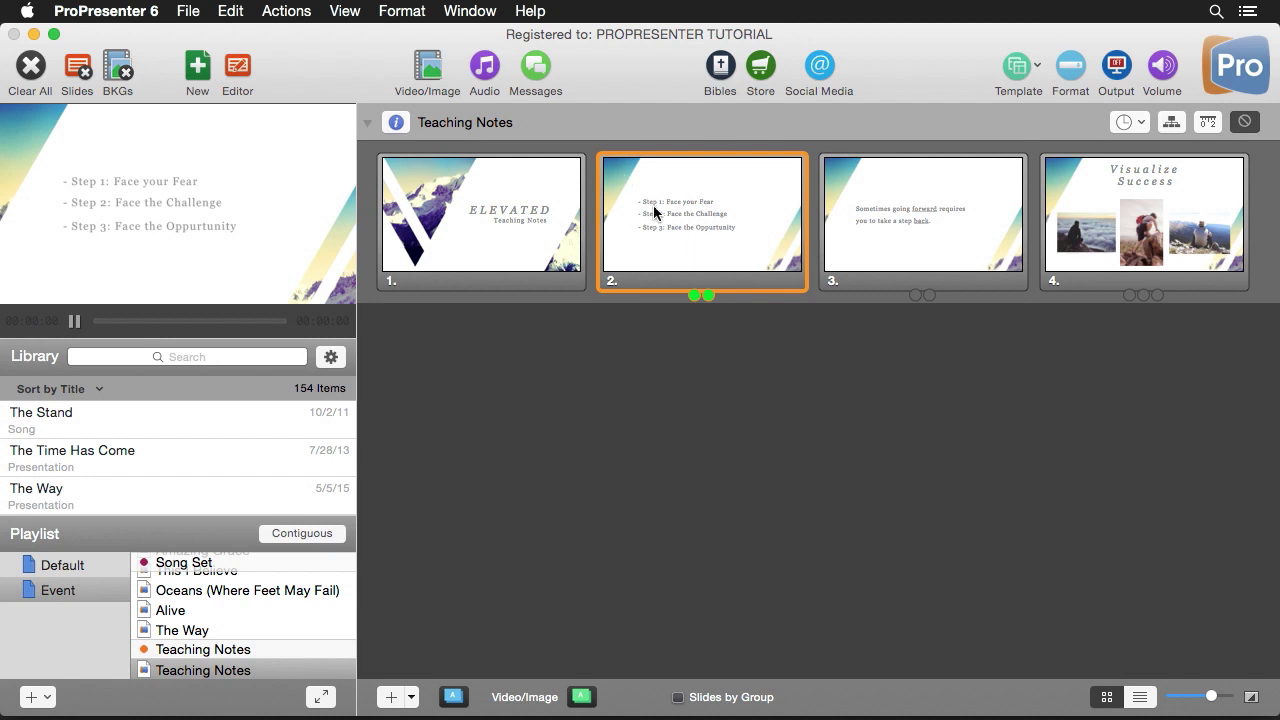
# Stop the output recording, leaving about 25 seconds saved to test.mov.
pyautogui.click(297, 15)
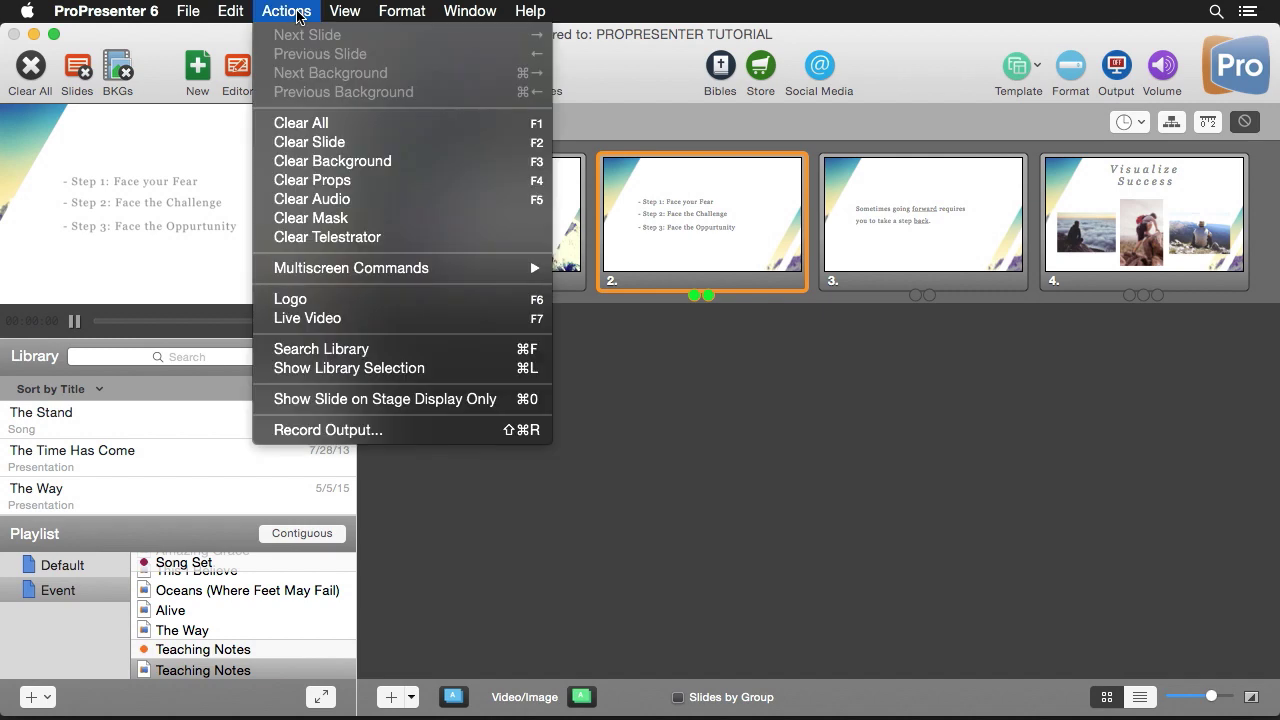
pyautogui.click(338, 431)
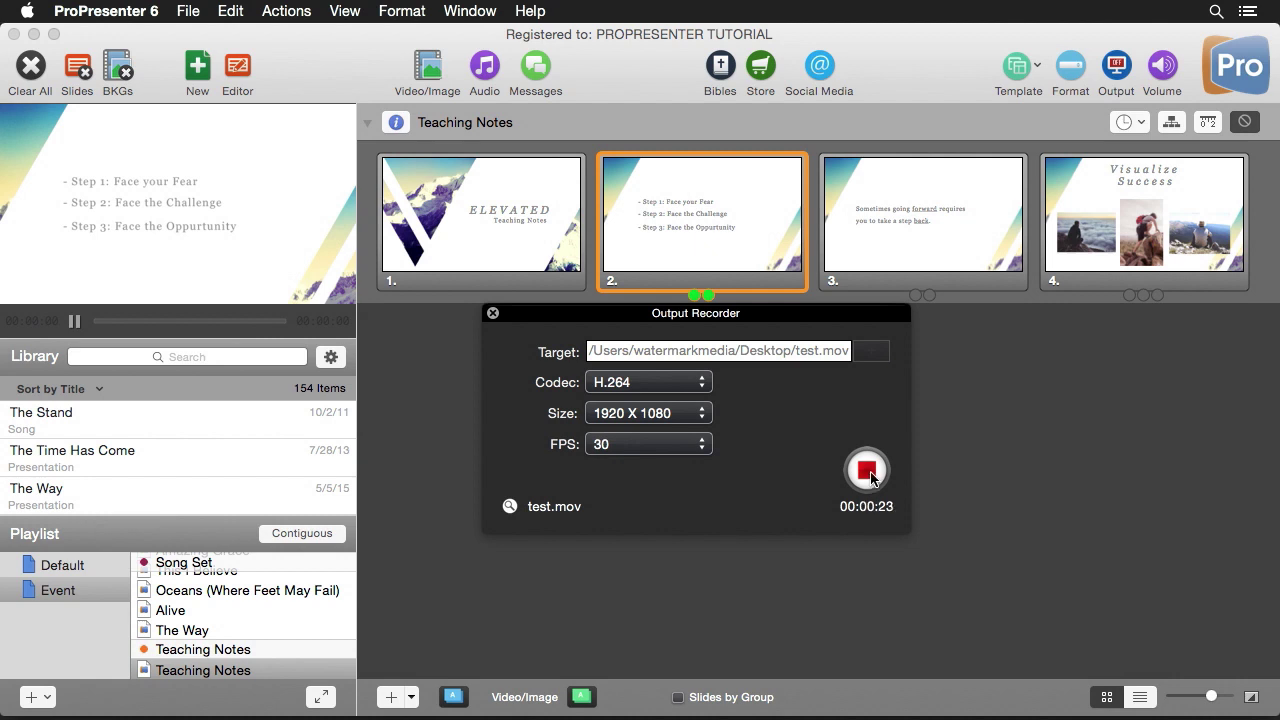
pyautogui.click(868, 472)
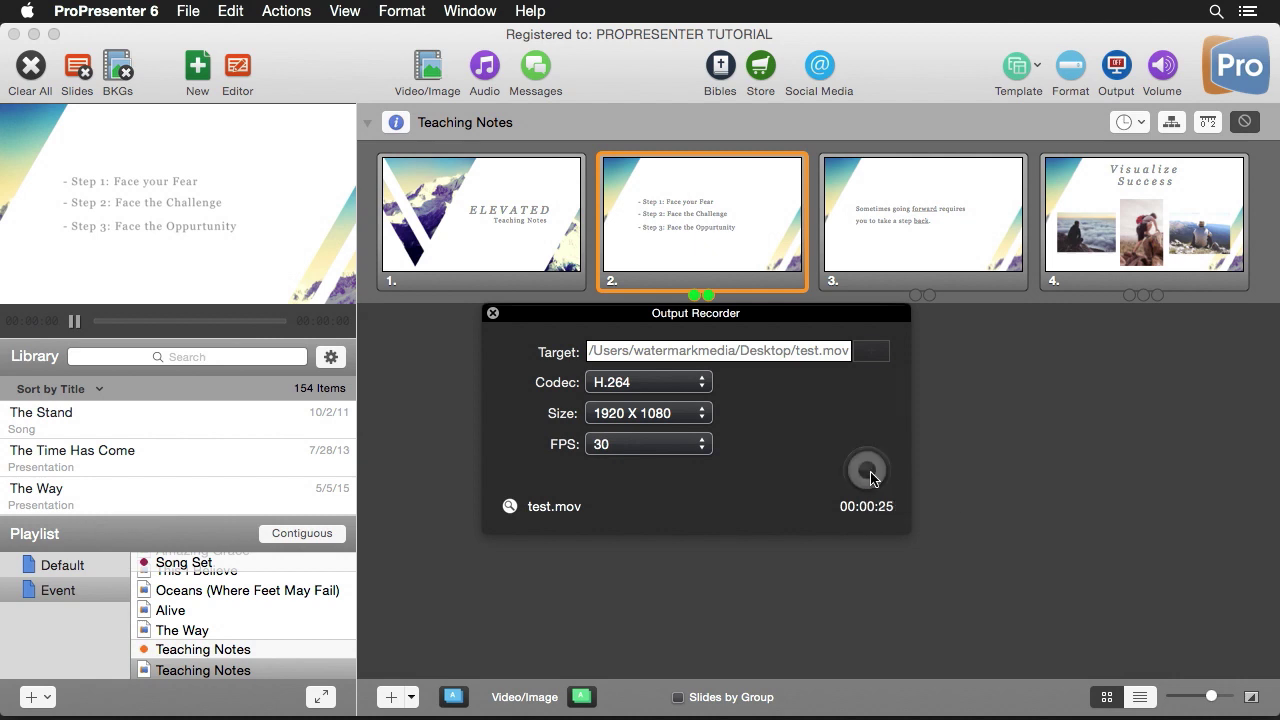